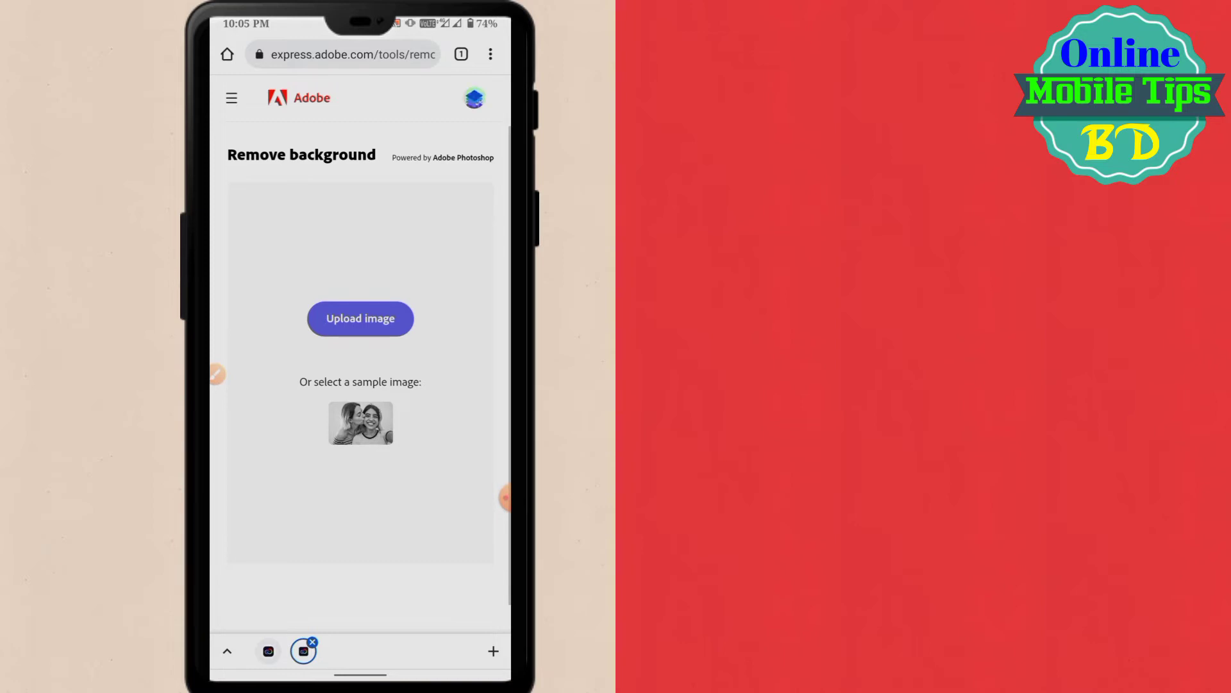
Start uploading an image on the Remove background page, opening the phone's 'Select an image' picker
{"action": "left_click", "coordinate": [218, 374]}
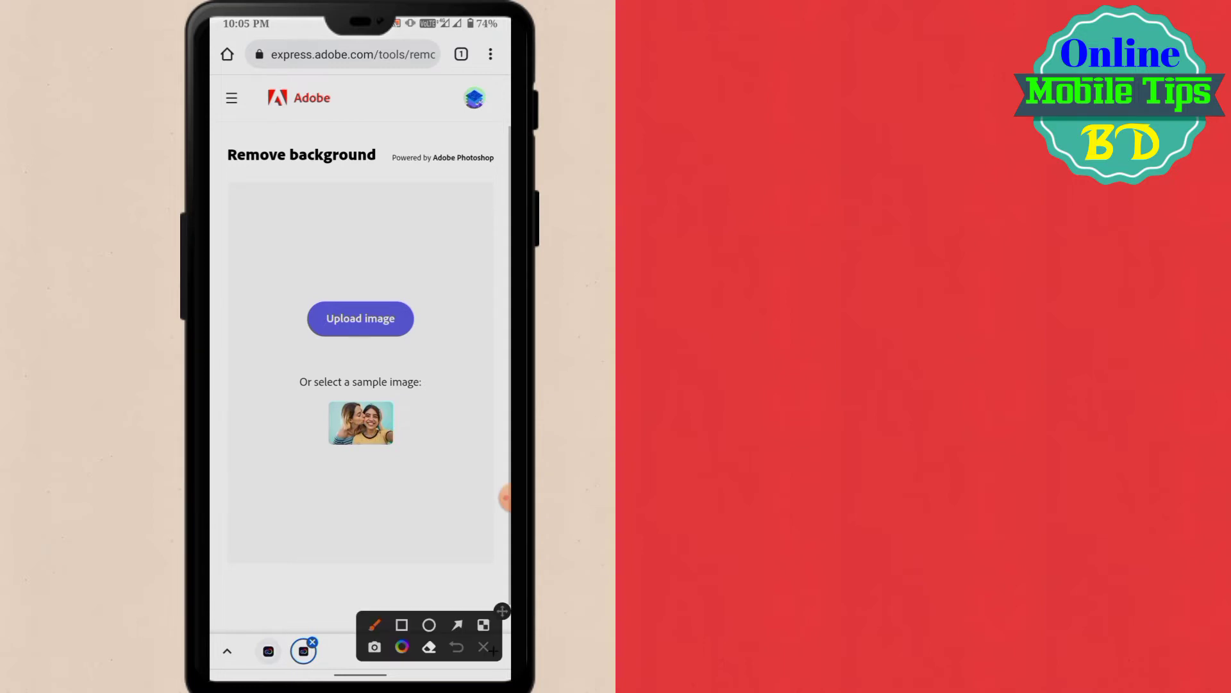
{"action": "mouse_move", "coordinate": [311, 289]}
{"action": "left_mouse_down"}
{"action": "mouse_move", "coordinate": [298, 301]}
{"action": "mouse_move", "coordinate": [313, 289]}
{"action": "left_mouse_up"}
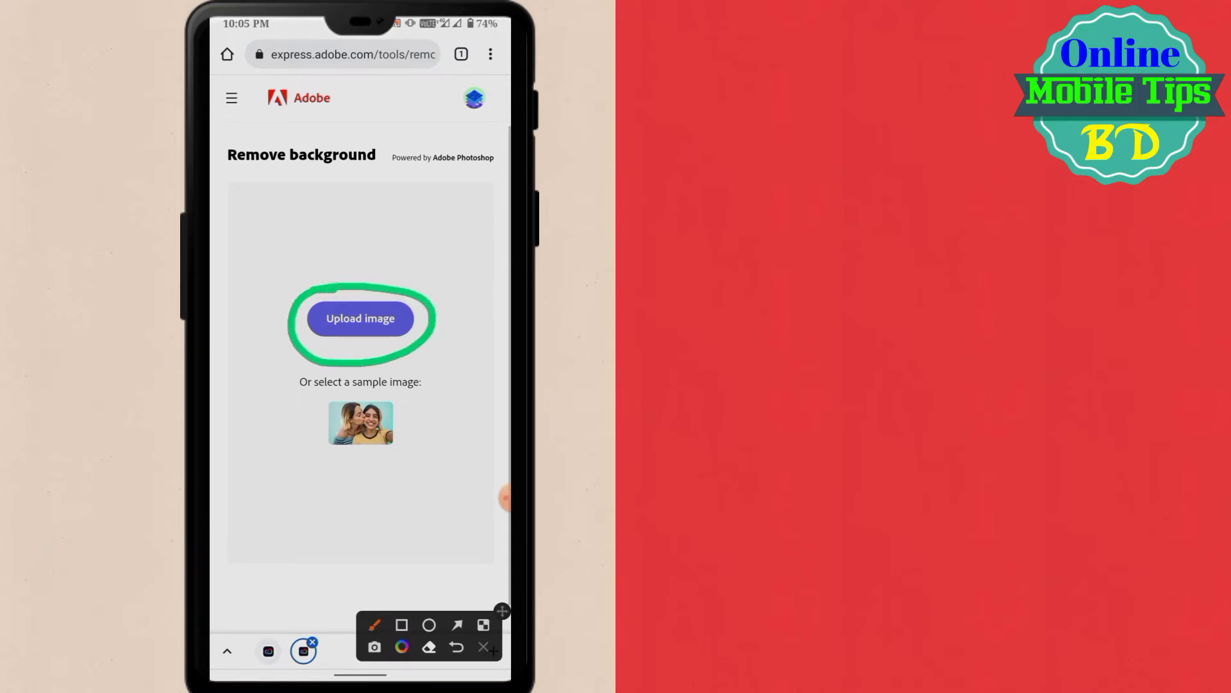
{"action": "left_click", "coordinate": [483, 647]}
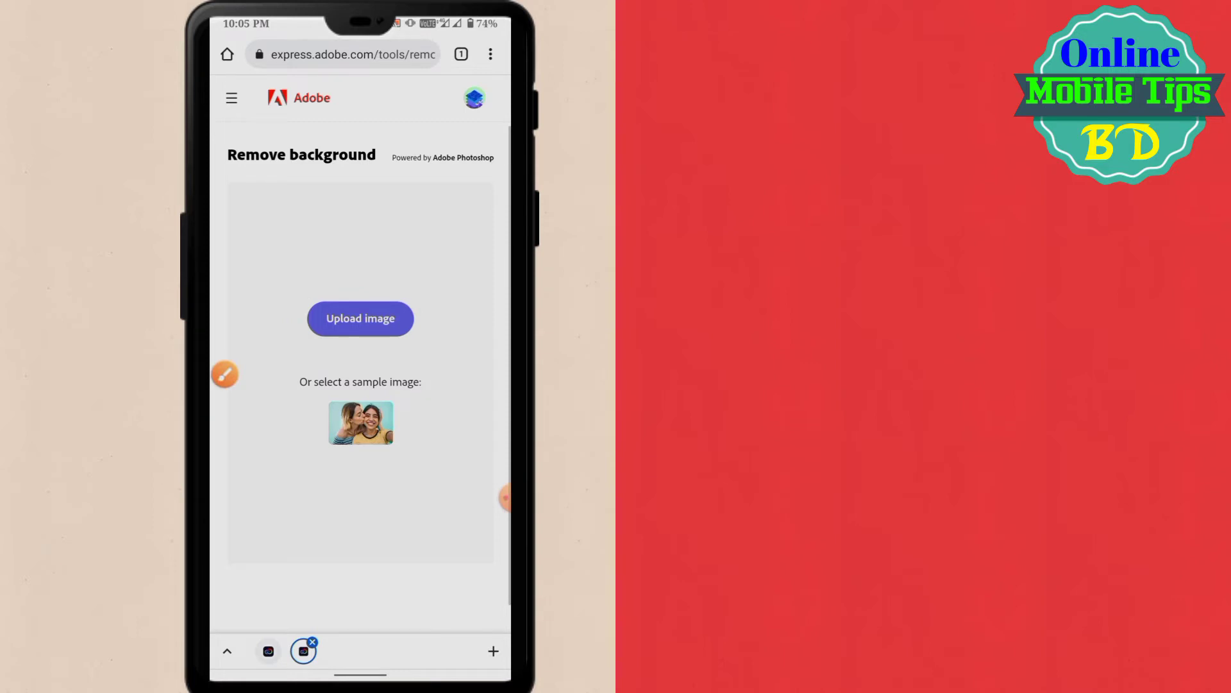
{"action": "left_click", "coordinate": [371, 314]}
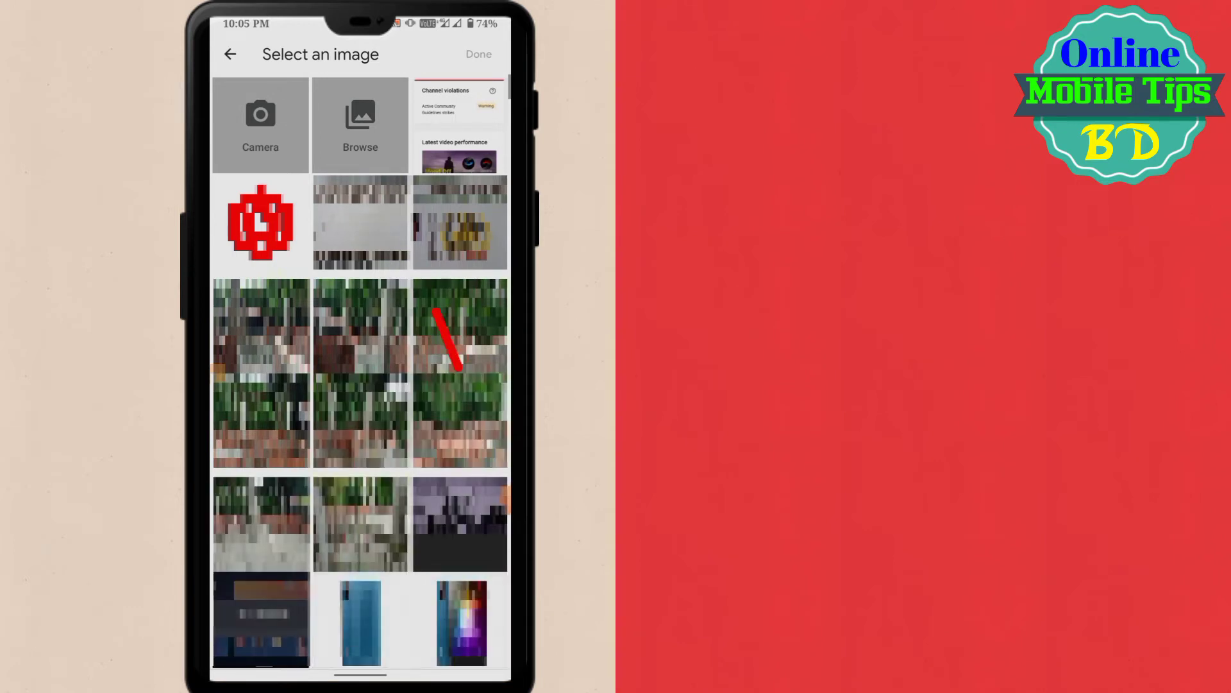
Browse the phone's files and show Recent files as a grid to pick 20220620_215055.jpg
{"action": "left_click", "coordinate": [360, 125]}
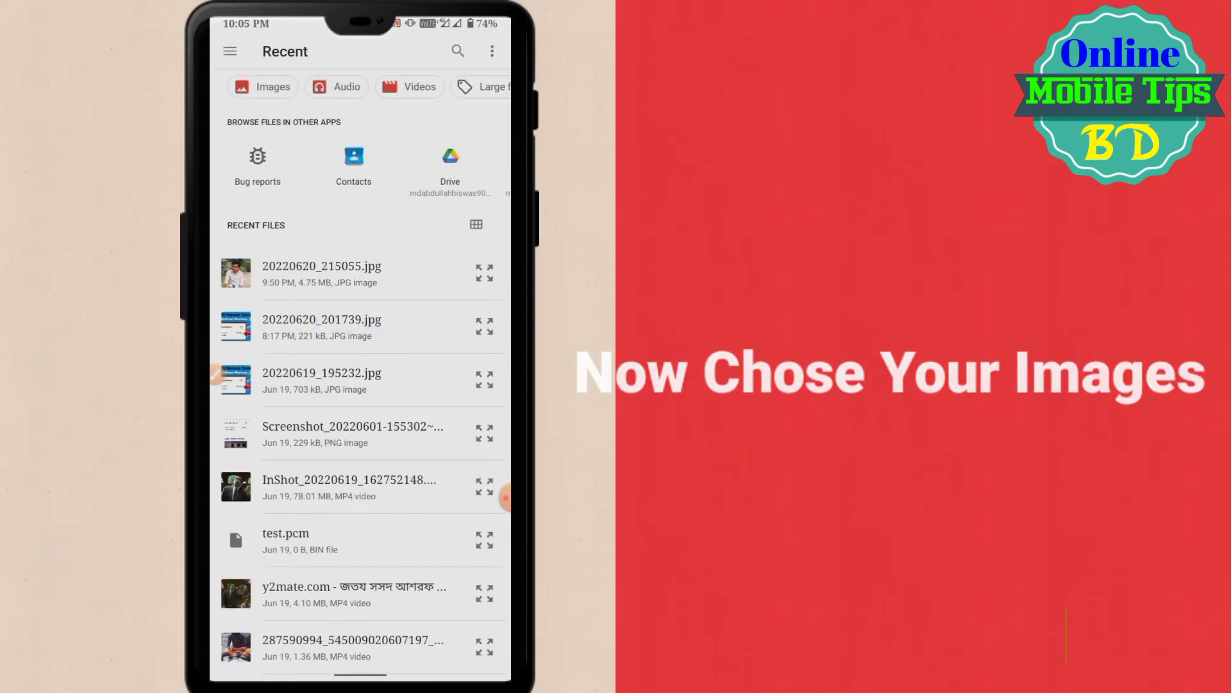
{"action": "left_click", "coordinate": [476, 223]}
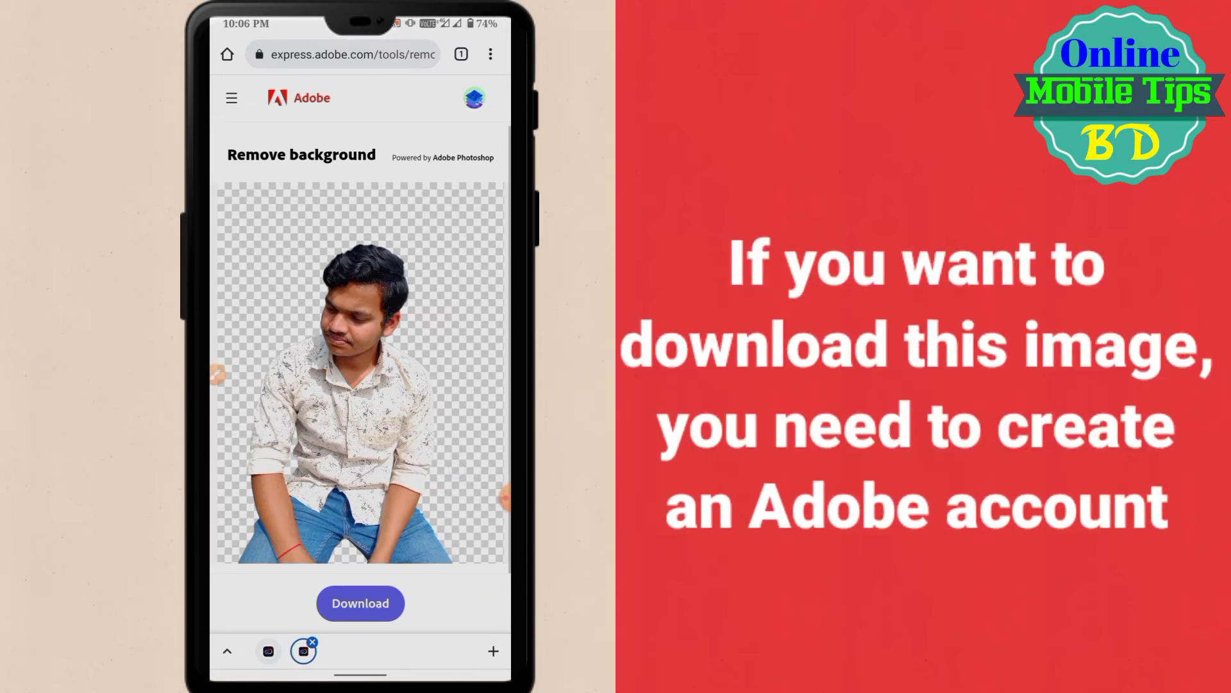
Download the background-removed image (5.95 MB) and return to the phone's home screen
{"action": "left_click", "coordinate": [437, 415]}
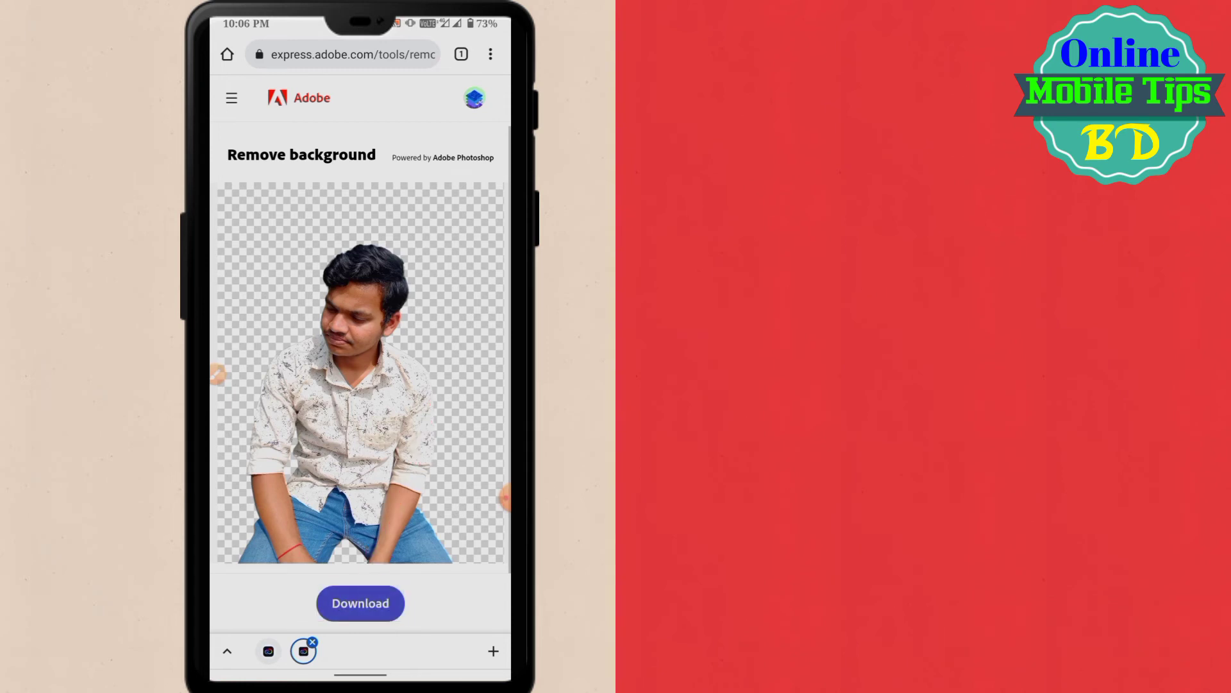
{"action": "left_click", "coordinate": [361, 603]}
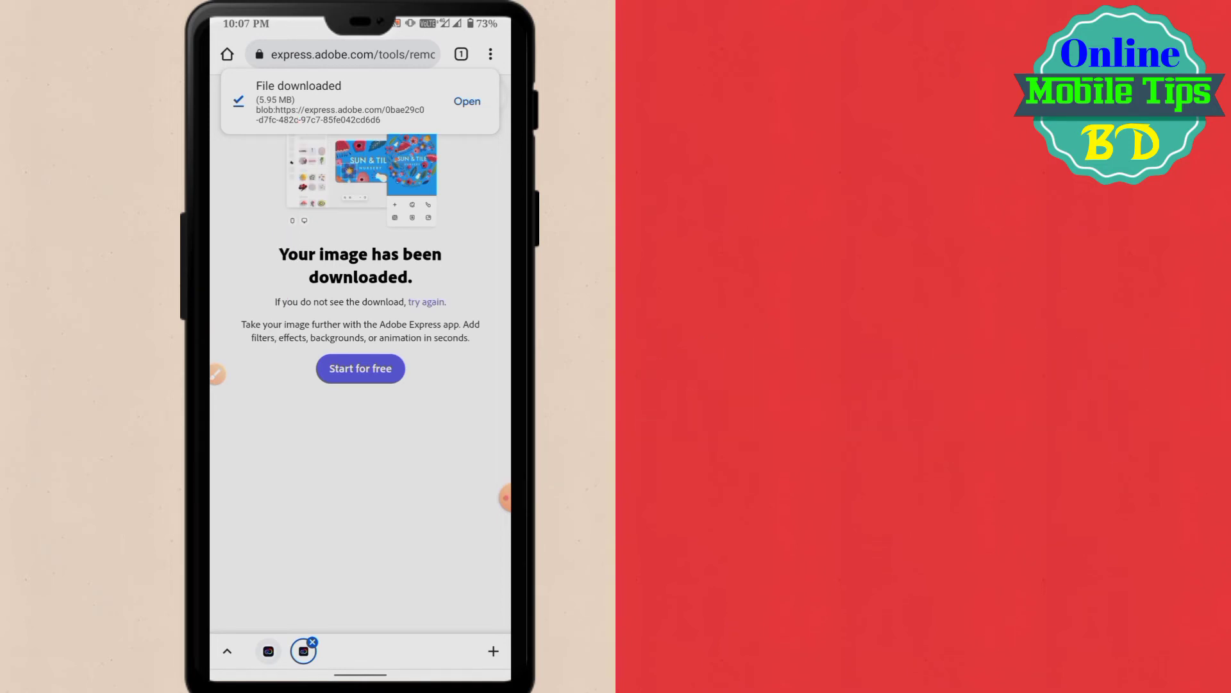
{"action": "left_click_drag", "start_coordinate": [361, 673], "coordinate": [360, 449]}
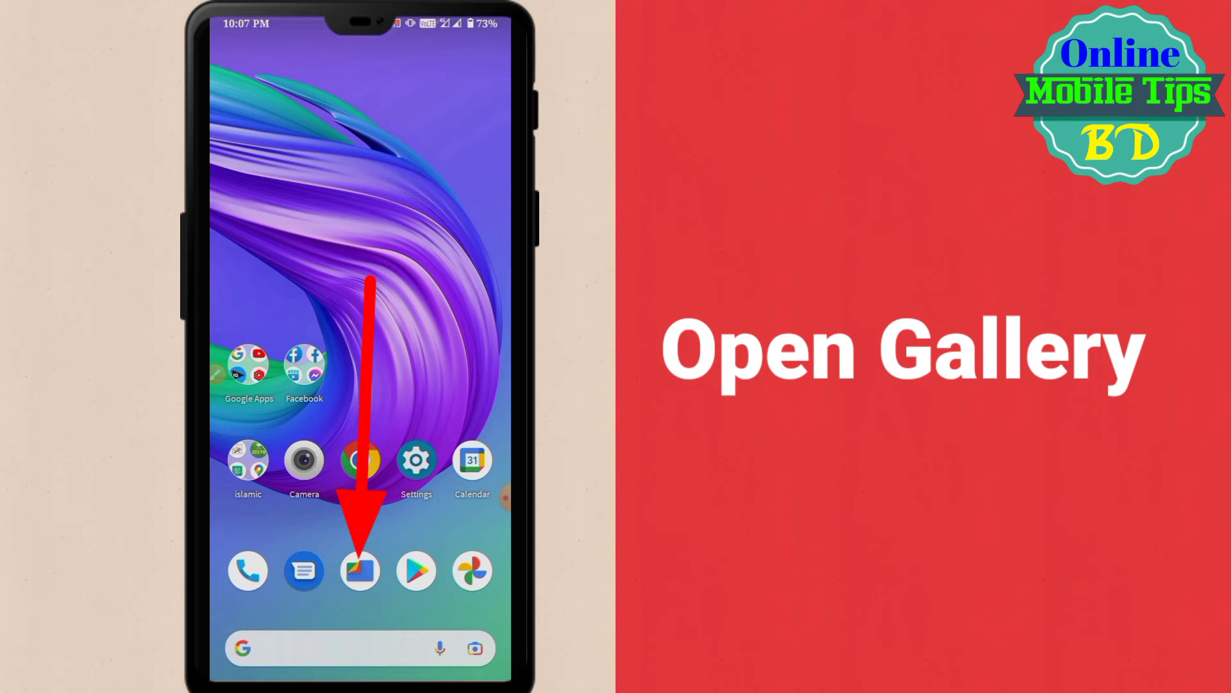
View the downloaded cut-out photo from Recent Download images in Files, then back out to Browse
{"action": "left_click", "coordinate": [360, 570]}
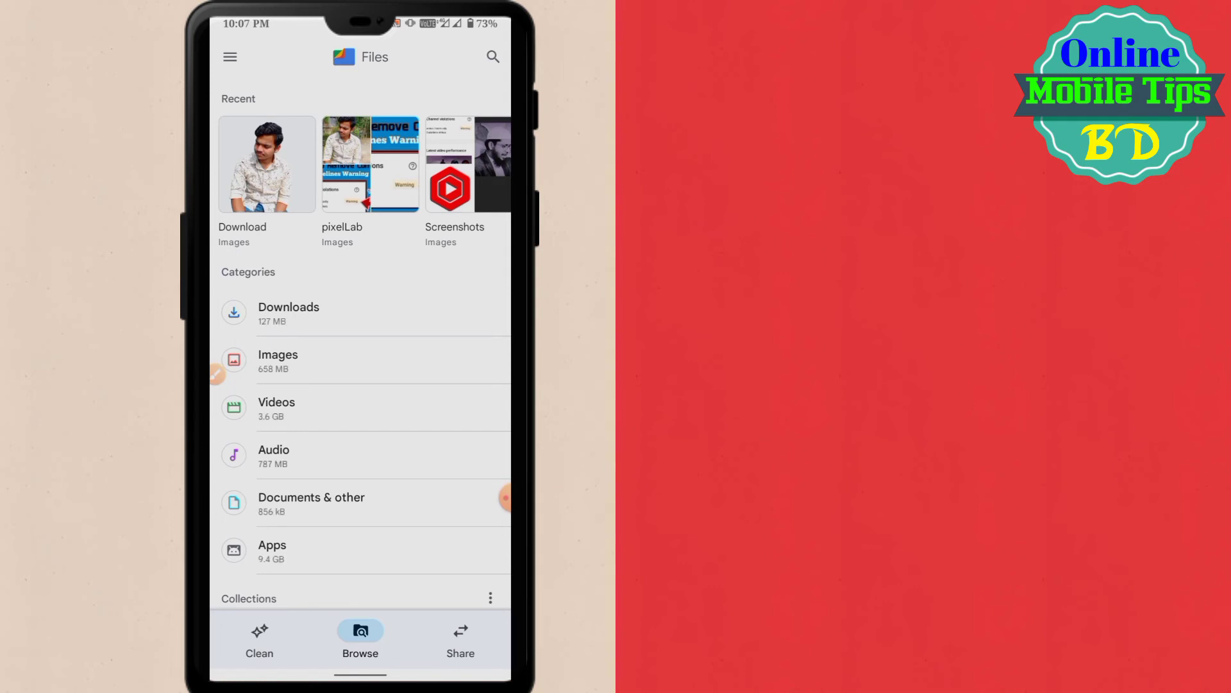
{"action": "left_click", "coordinate": [278, 169]}
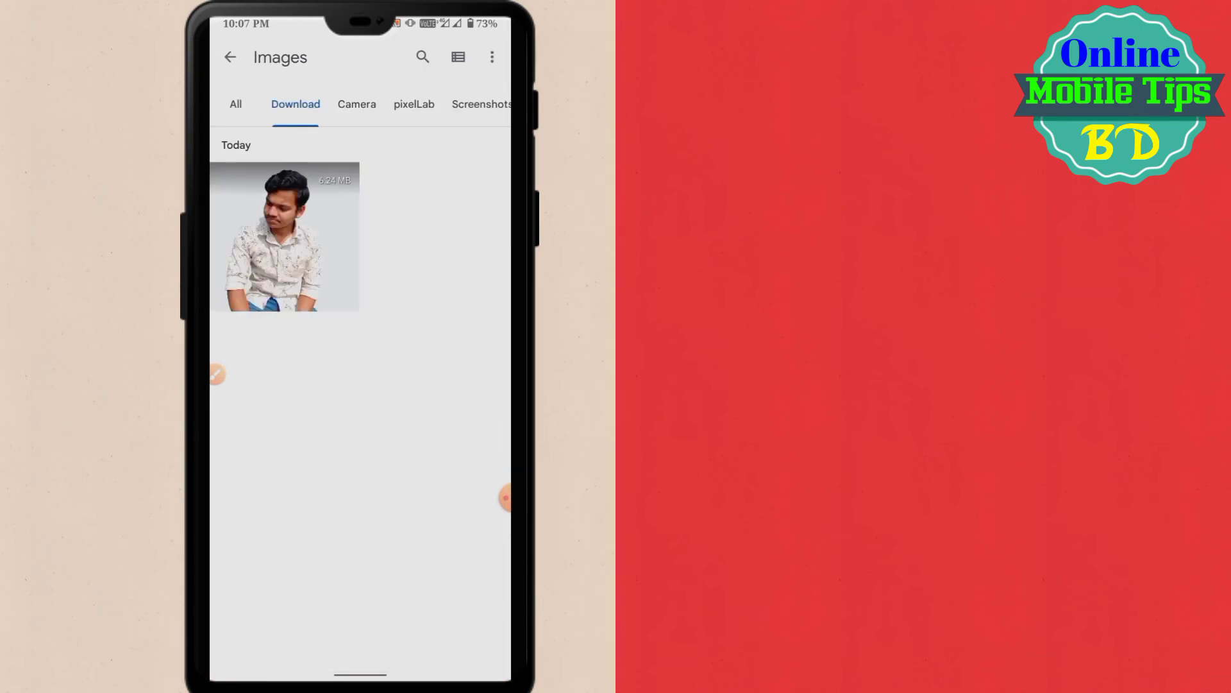
{"action": "left_click", "coordinate": [284, 237]}
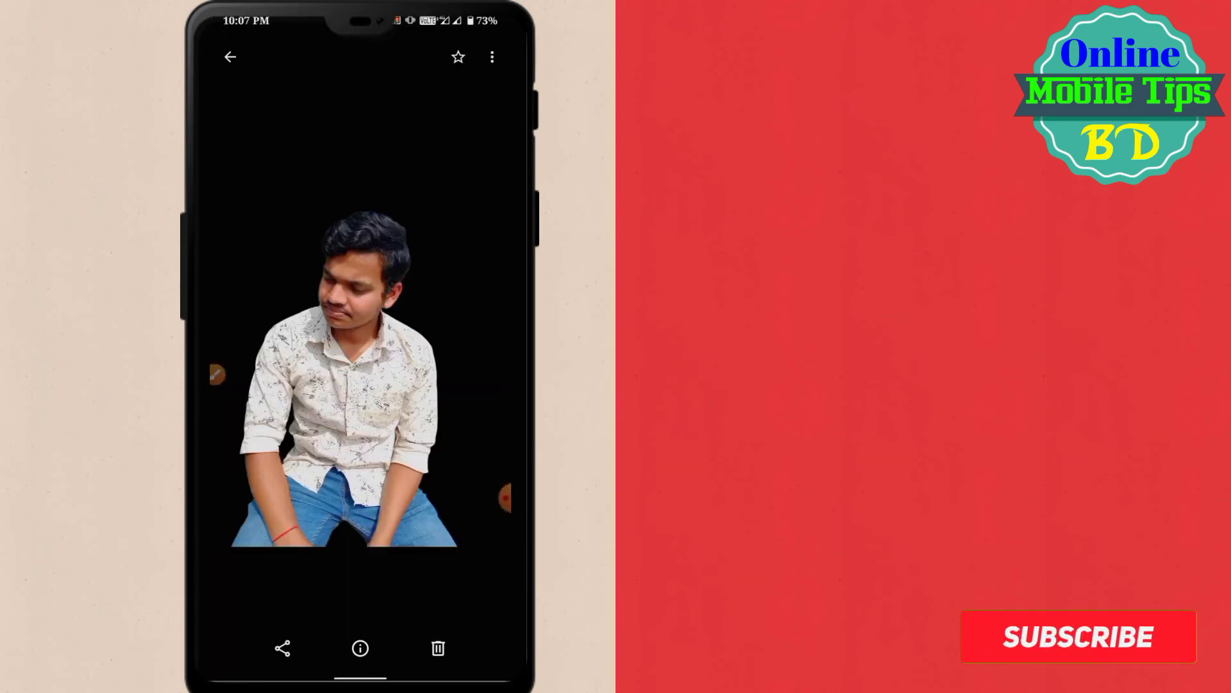
{"action": "left_click_drag", "start_coordinate": [511, 353], "coordinate": [465, 353]}
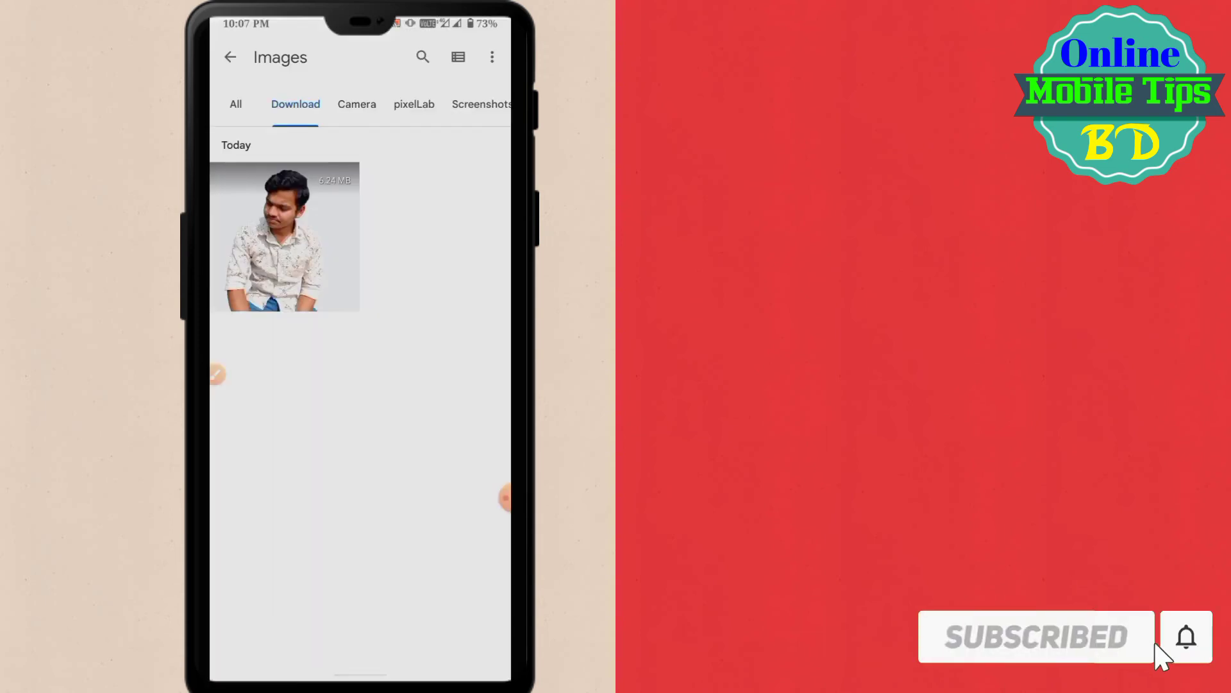
{"action": "left_click_drag", "start_coordinate": [510, 311], "coordinate": [474, 311]}
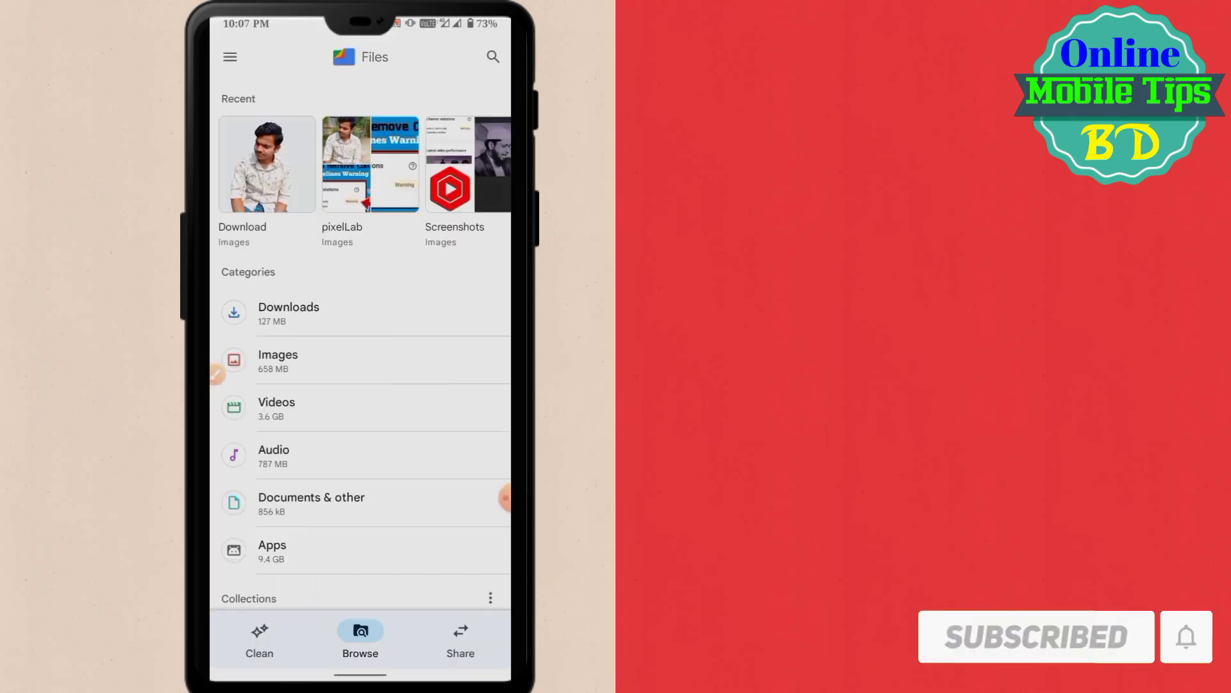
View the original seated-man photo in pixelLab images, then bring up the recent-apps overview
{"action": "left_click", "coordinate": [370, 164]}
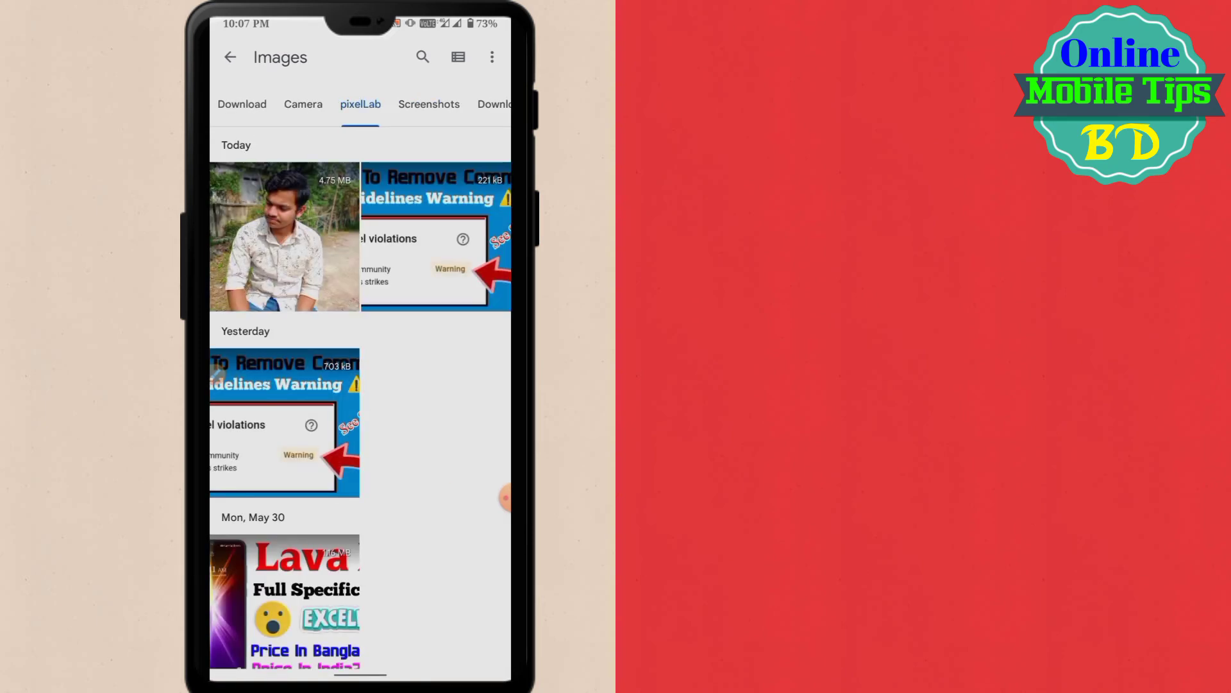
{"action": "left_click", "coordinate": [284, 237]}
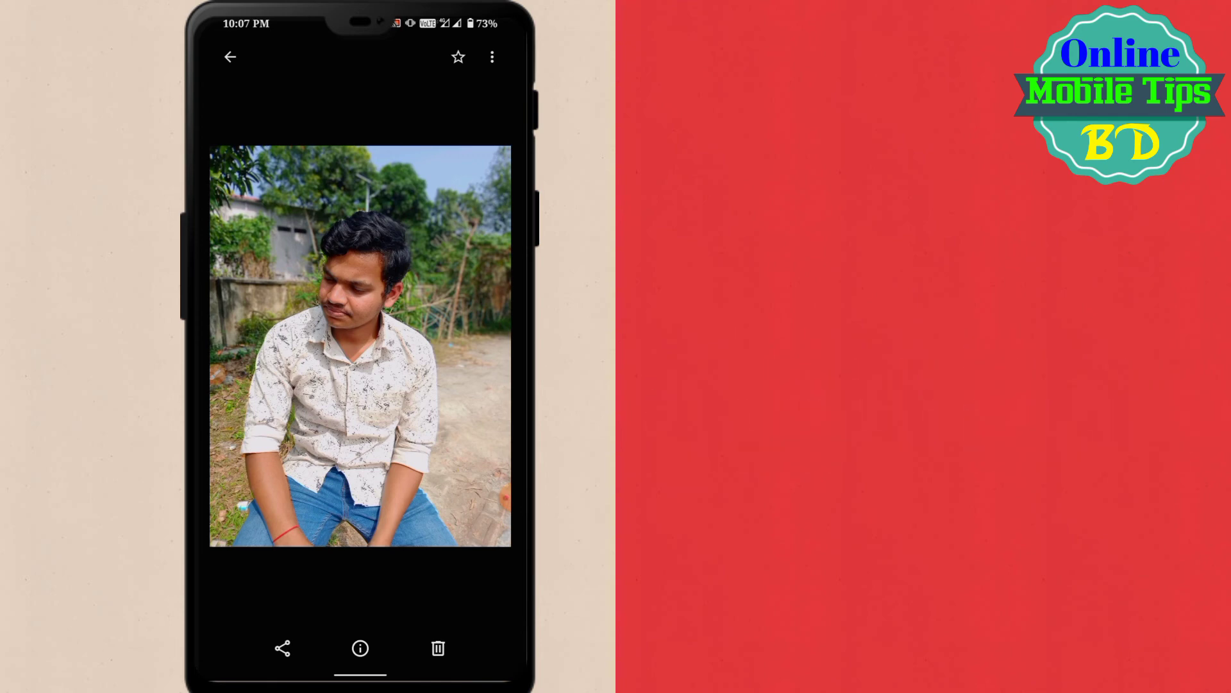
{"action": "left_click_drag", "start_coordinate": [506, 358], "coordinate": [458, 360]}
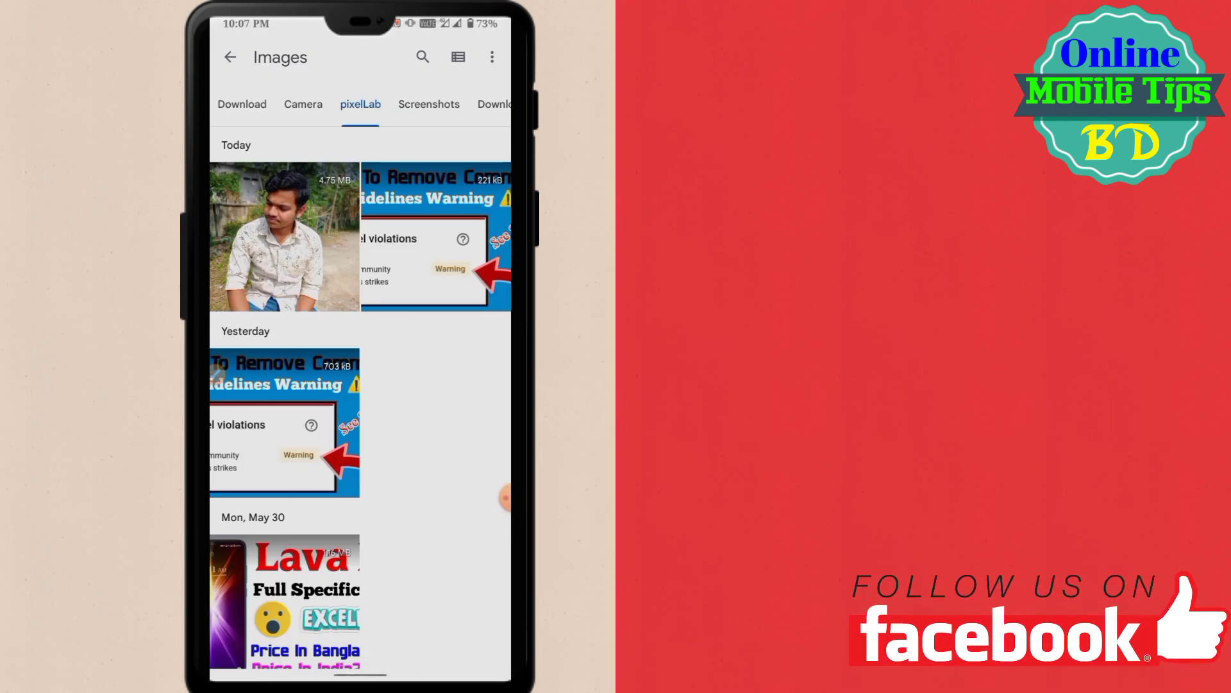
{"action": "left_click_drag", "start_coordinate": [412, 676], "coordinate": [425, 550]}
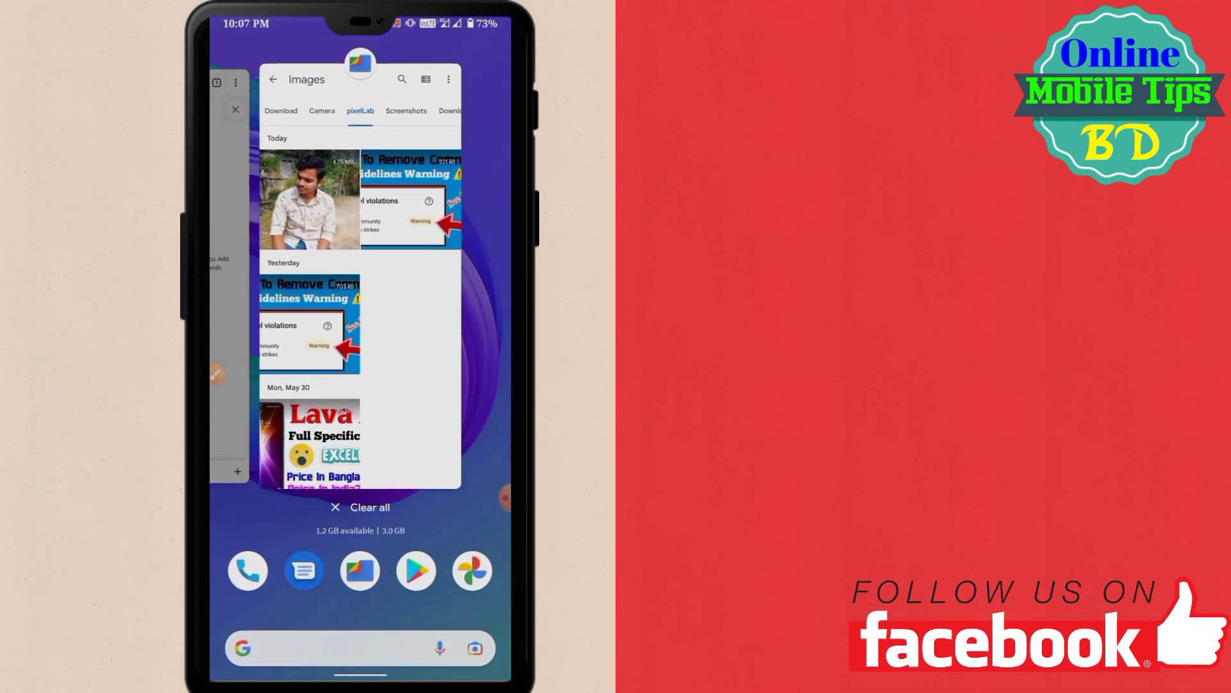
Dismiss the recent-apps overview to show the Android home screen
{"action": "left_click_drag", "start_coordinate": [360, 675], "coordinate": [360, 545]}
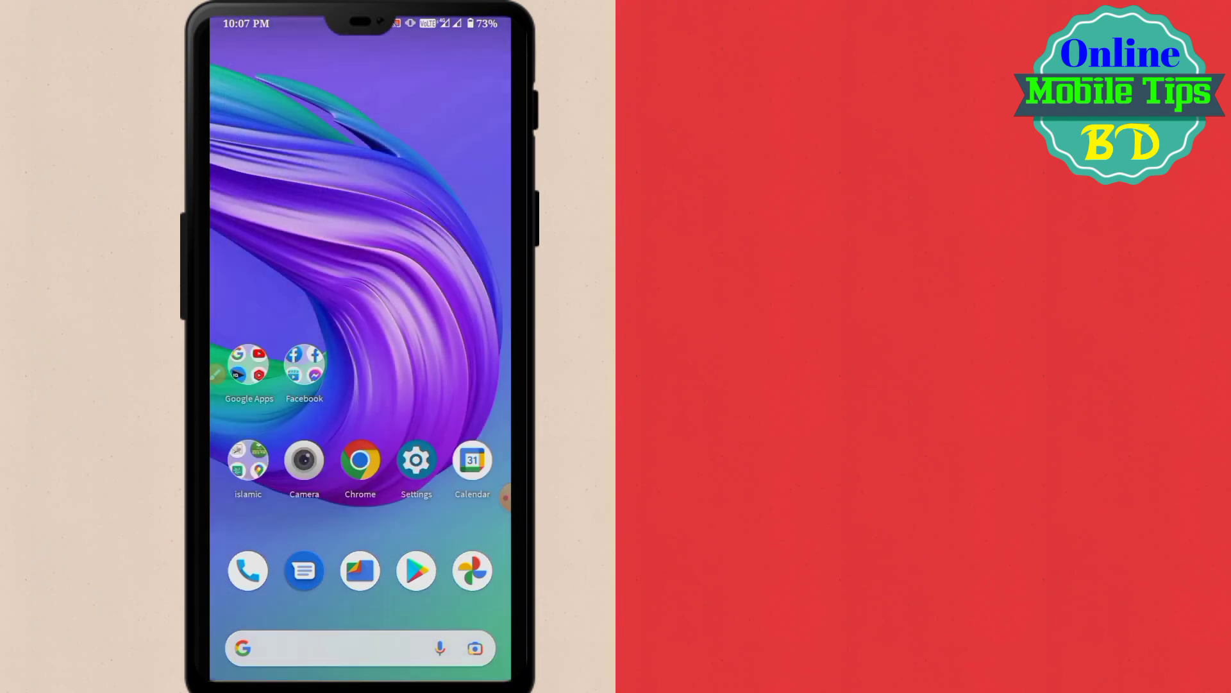